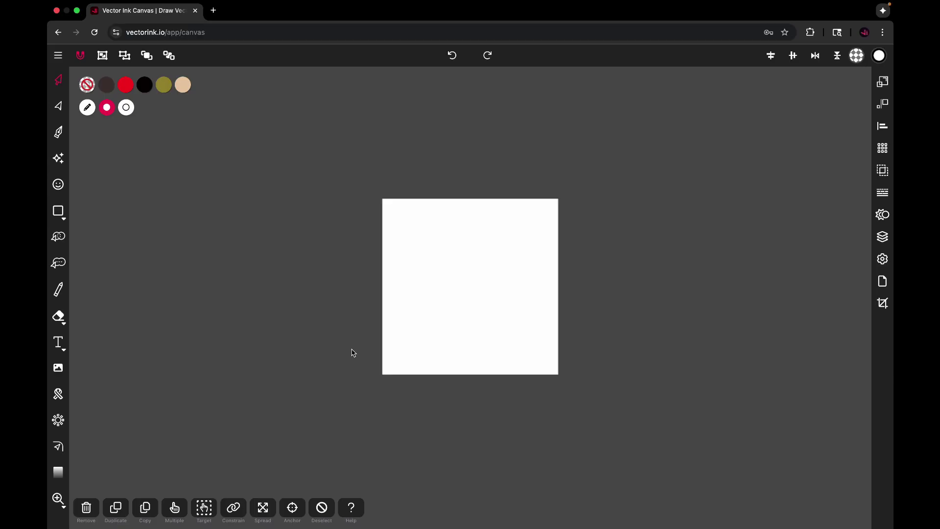
Step: Add the initials JL as a new text object on the canvas
click(55, 342)
click(440, 280)
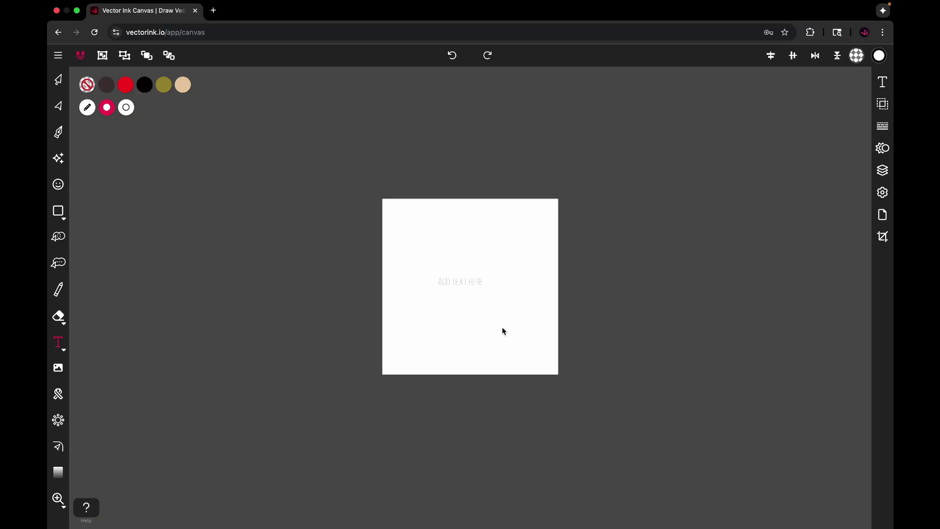
text(I)
Step: Scale the JL text up by a corner handle and move it to the artboard centre
click(57, 80)
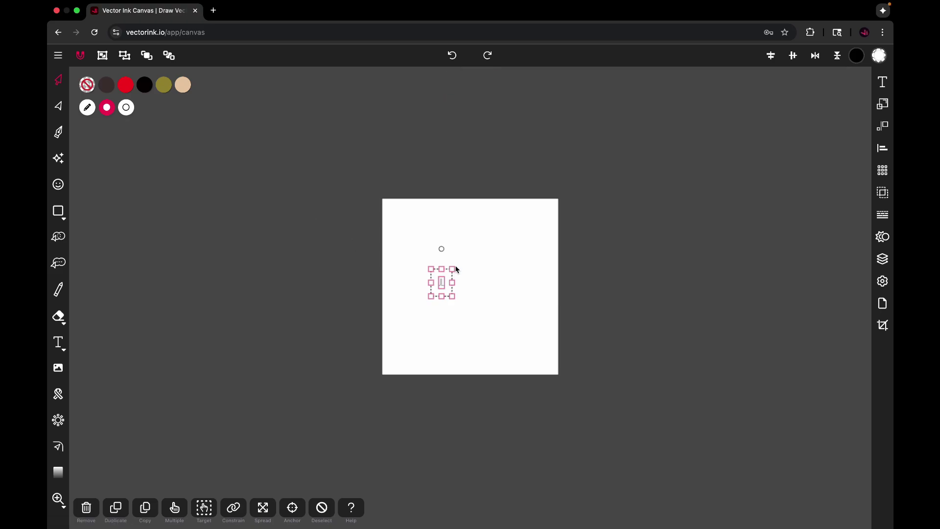
drag(453, 272, 516, 210)
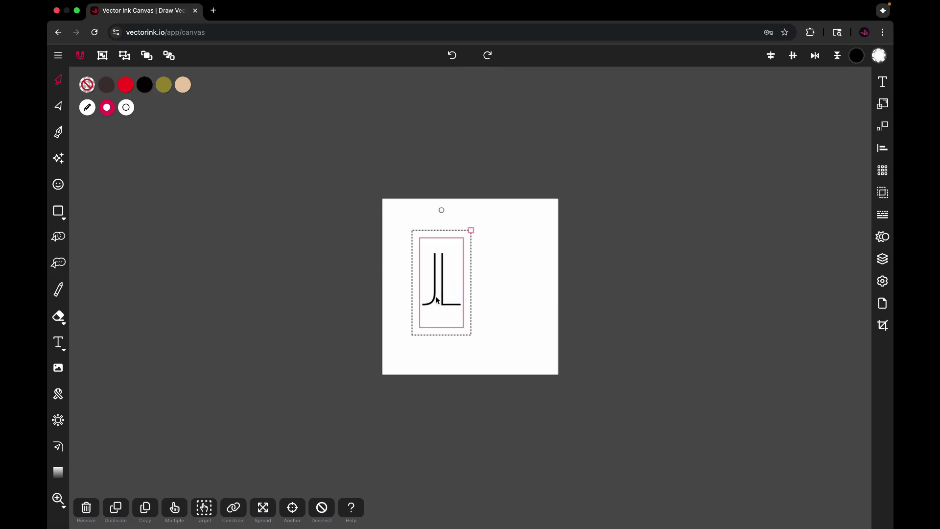
drag(438, 299, 474, 300)
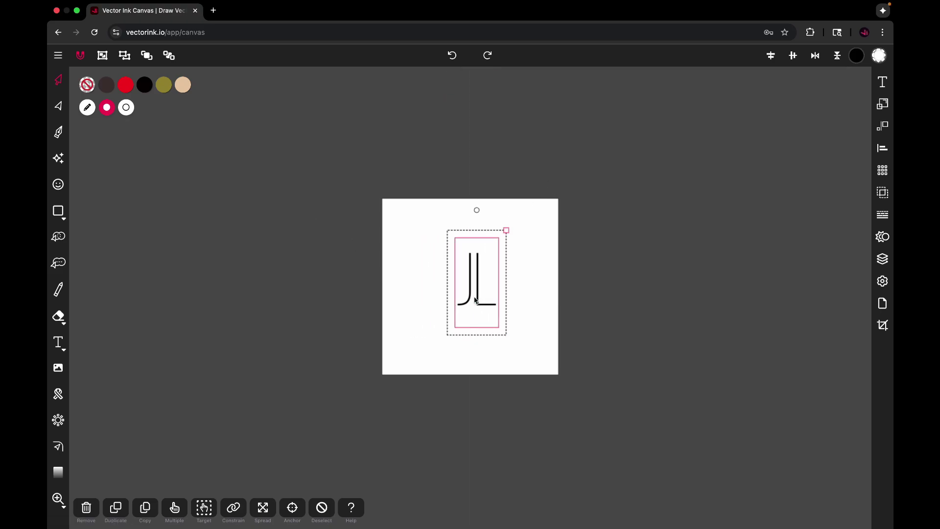
Step: Set the JL text in the AlexBrush-Regular-OTF script font
click(882, 82)
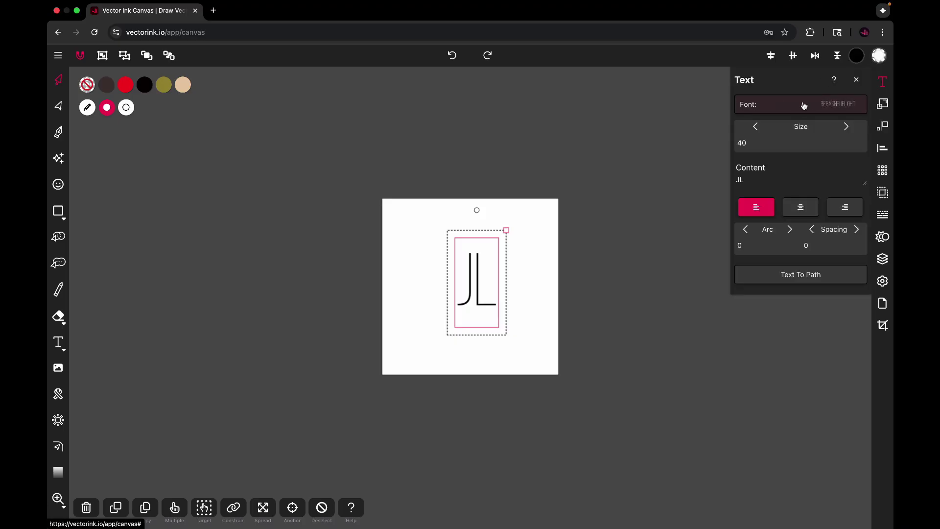
click(781, 101)
scroll(434, 372, down, 3)
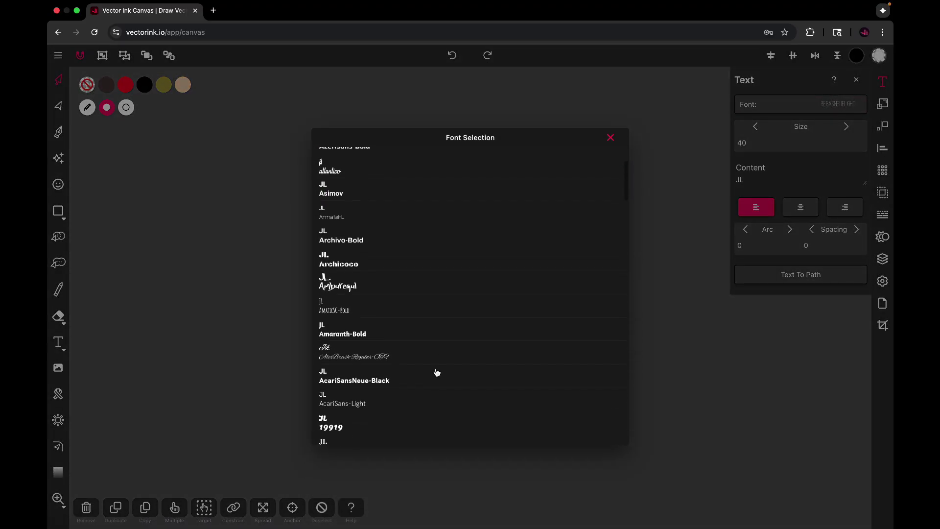
click(399, 356)
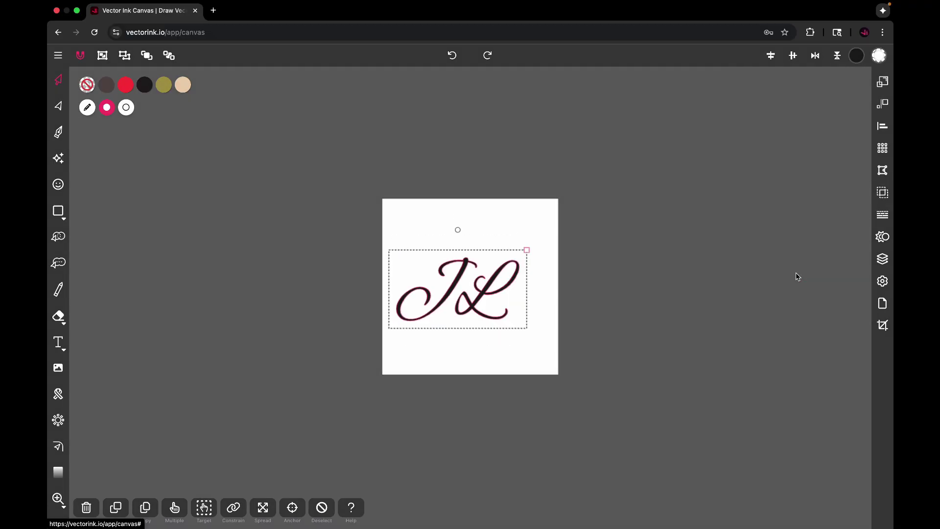
Step: Convert the JL text to a path, enlarge it, and separate it into pieces
click(797, 275)
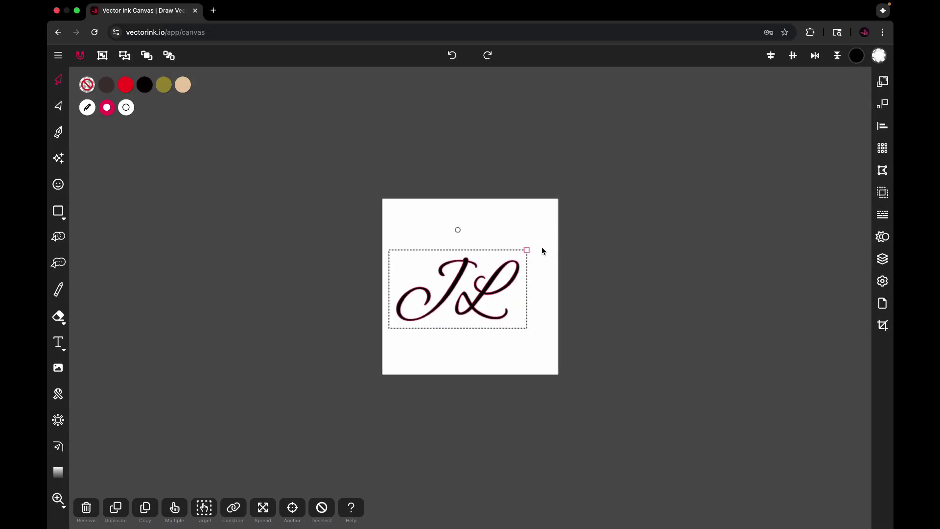
drag(526, 250, 548, 239)
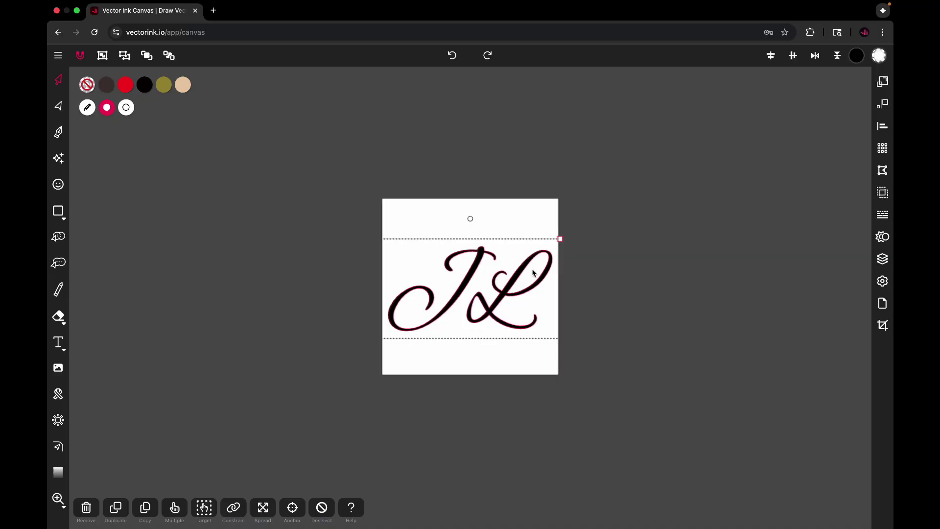
click(882, 169)
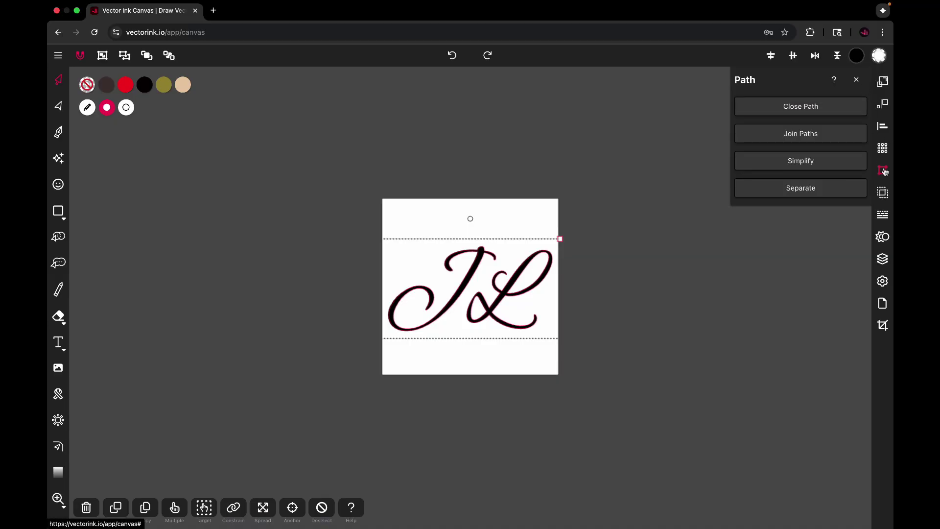
click(805, 193)
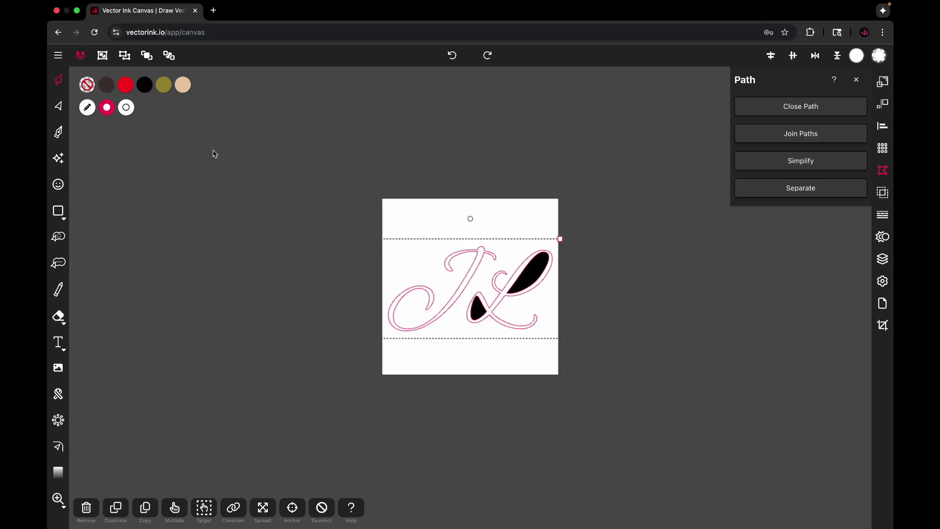
Step: Fill the separated pieces black and select the black blob inside the L's loop
click(144, 87)
click(221, 188)
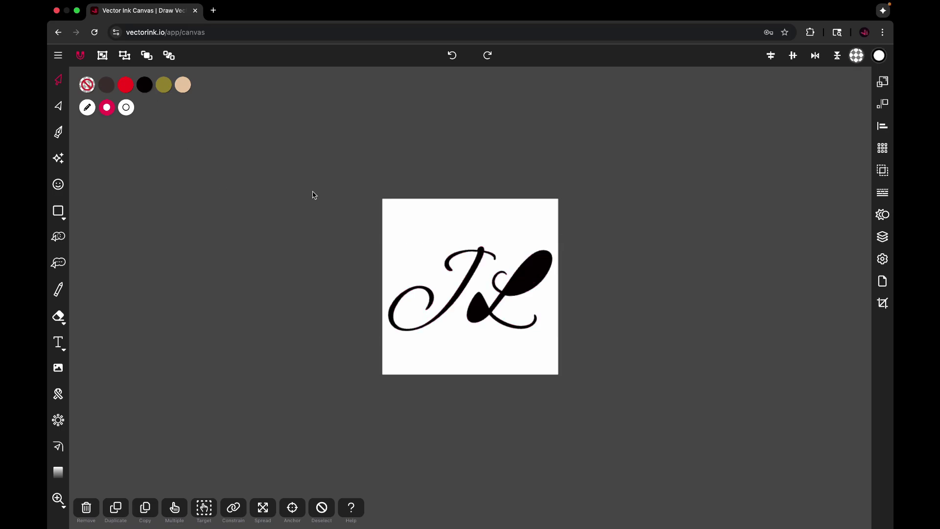
click(532, 272)
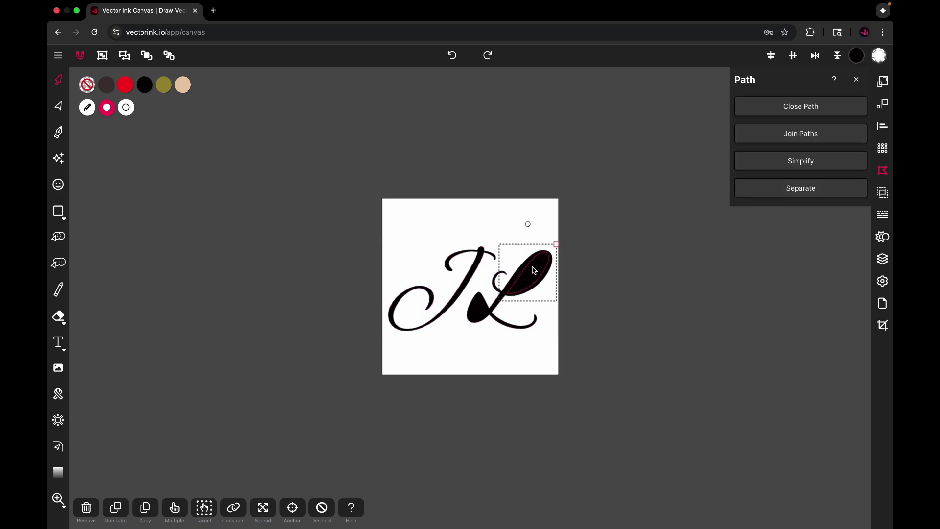
click(479, 318)
click(535, 273)
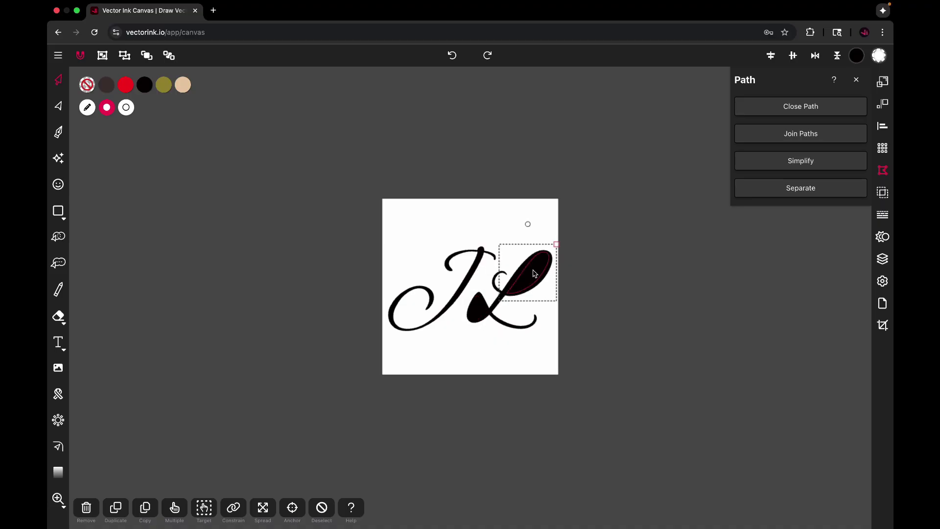
click(479, 314)
click(552, 308)
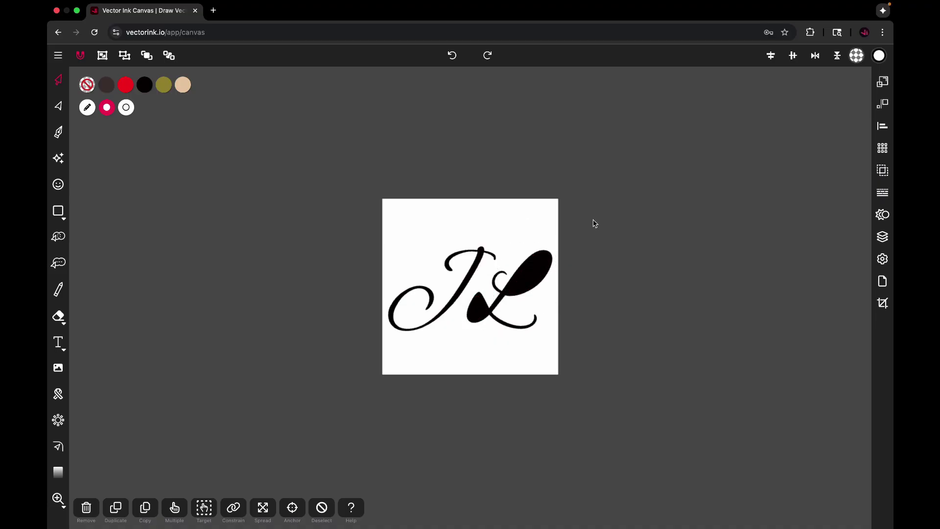
Step: Subtract the black blob from the L to reopen its loop, then reselect the L
drag(593, 220, 443, 379)
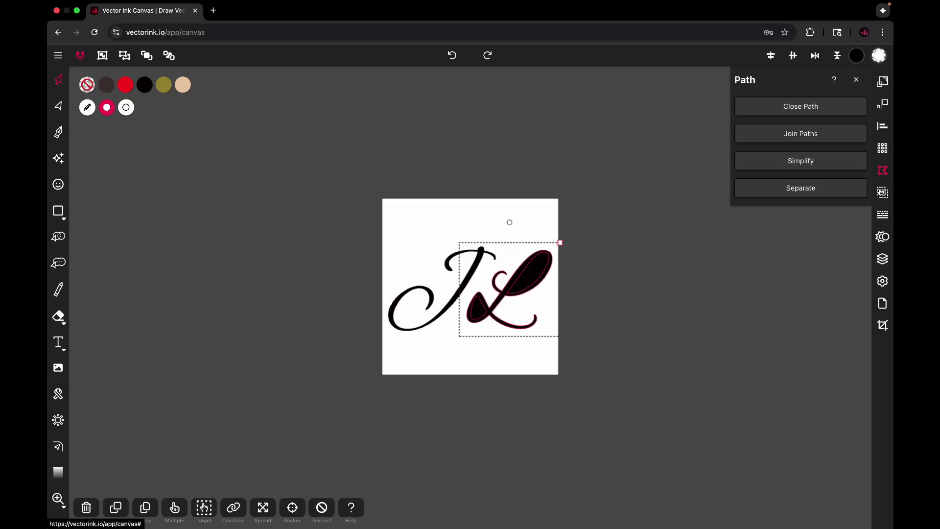
click(882, 192)
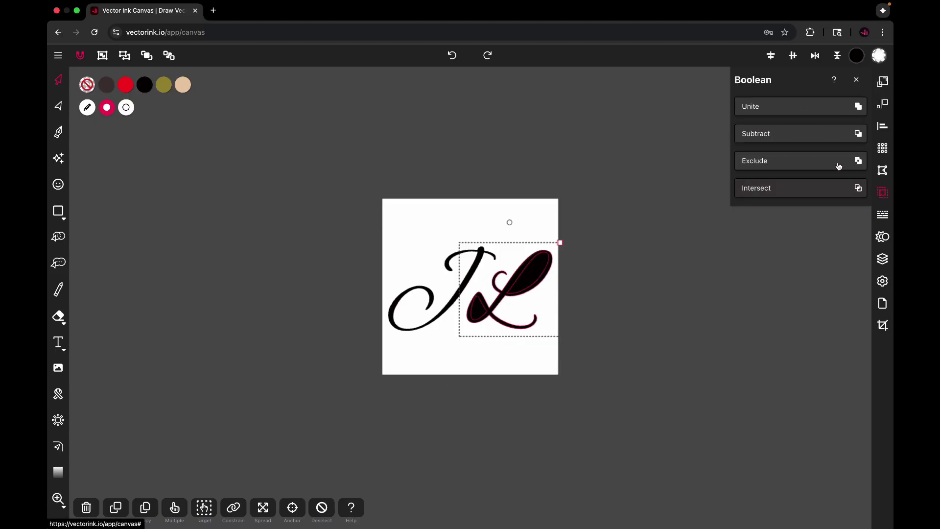
click(776, 137)
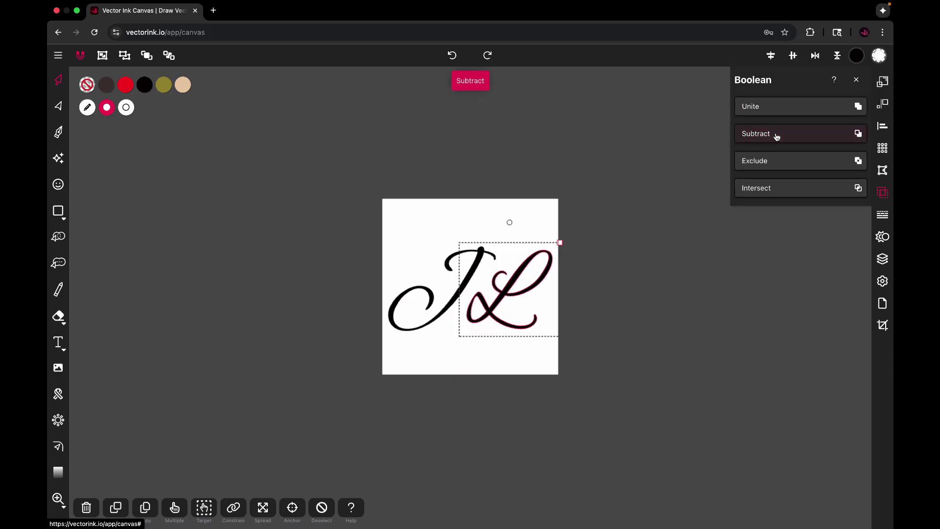
click(526, 290)
click(575, 238)
click(553, 255)
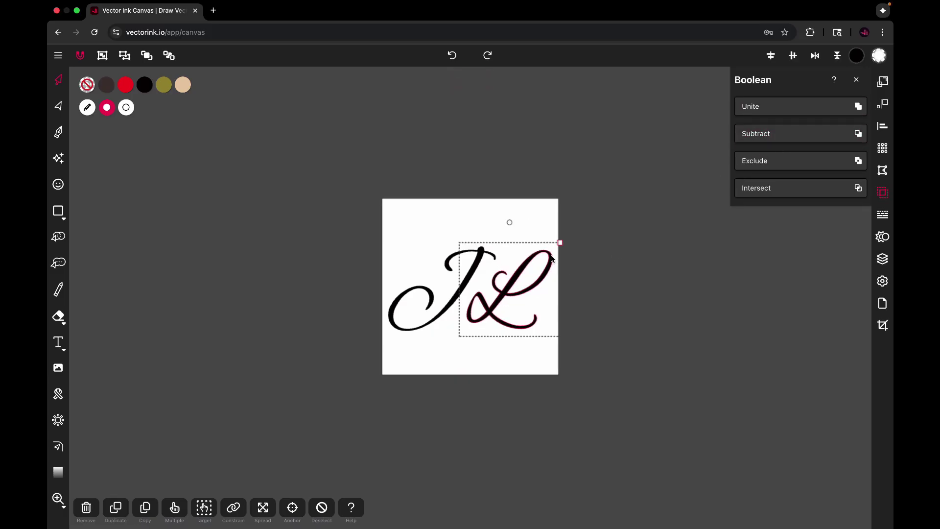
Step: Scale the L up and move it over the J, then select the whole monogram
drag(559, 242, 594, 208)
drag(606, 252, 525, 231)
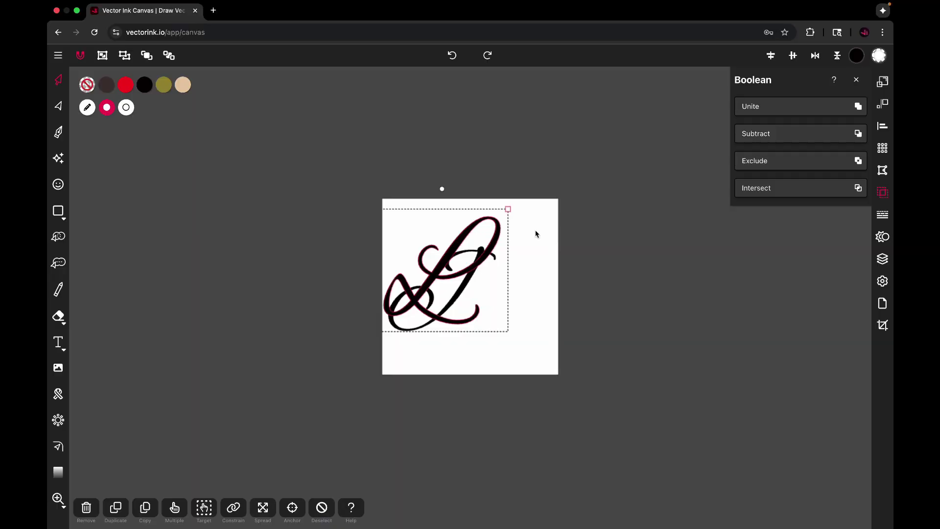
mouse_move(532, 266)
mouse_down()
mouse_move(544, 282)
mouse_move(537, 263)
mouse_move(586, 265)
mouse_move(558, 277)
mouse_move(533, 266)
mouse_up()
click(537, 210)
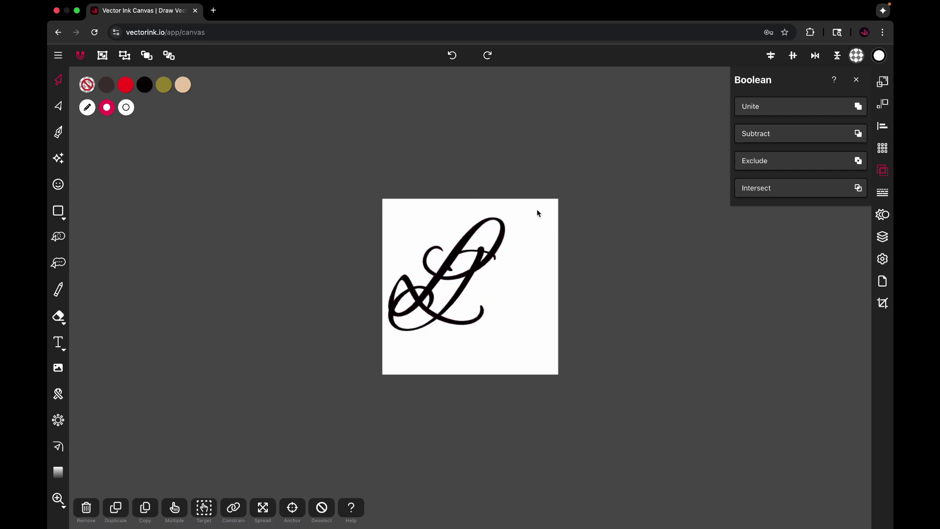
drag(541, 185, 353, 397)
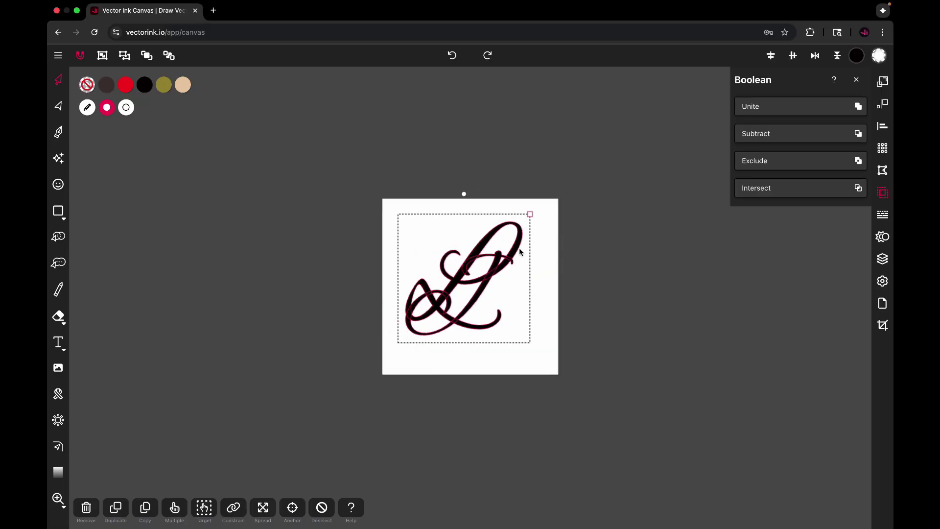
Step: Generate a green swatch palette (110a1d, 334f53, 45936c, 9acc77, e5ead4) and apply Shape Builder to the monogram
click(543, 277)
click(856, 55)
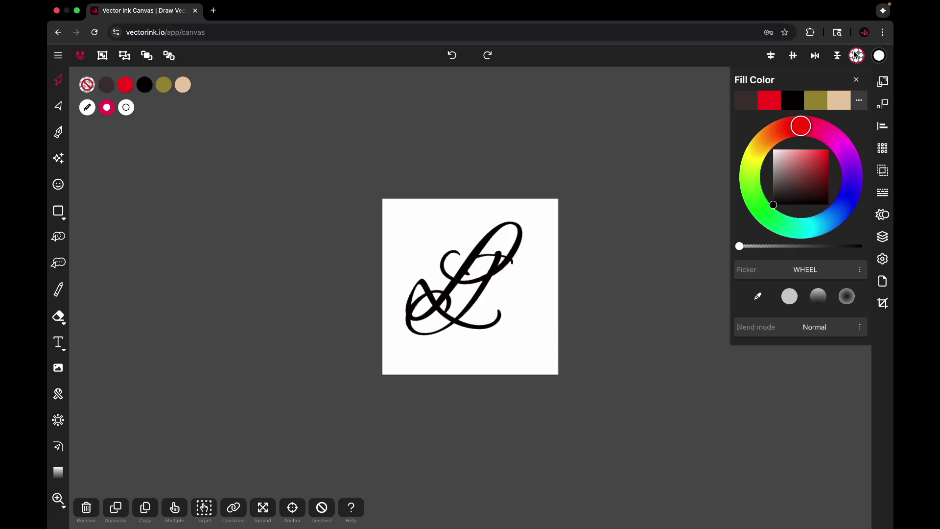
click(861, 102)
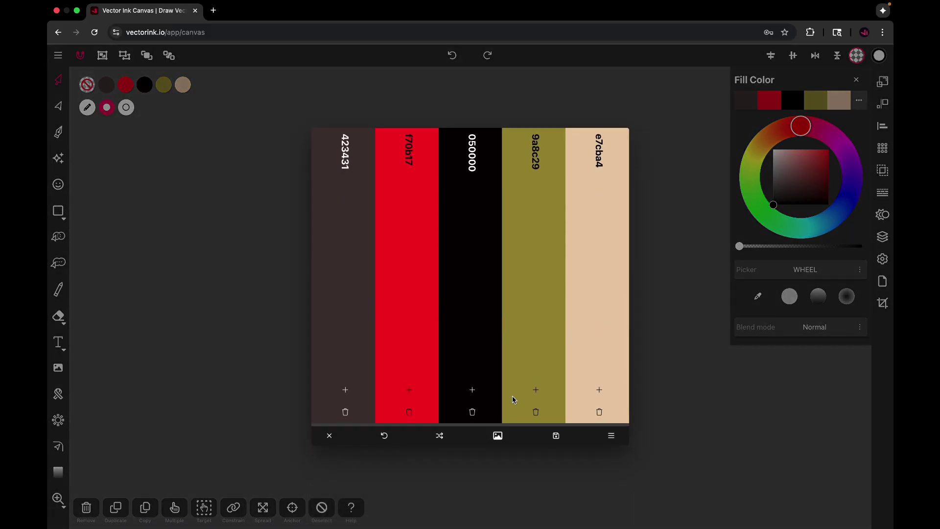
click(440, 436)
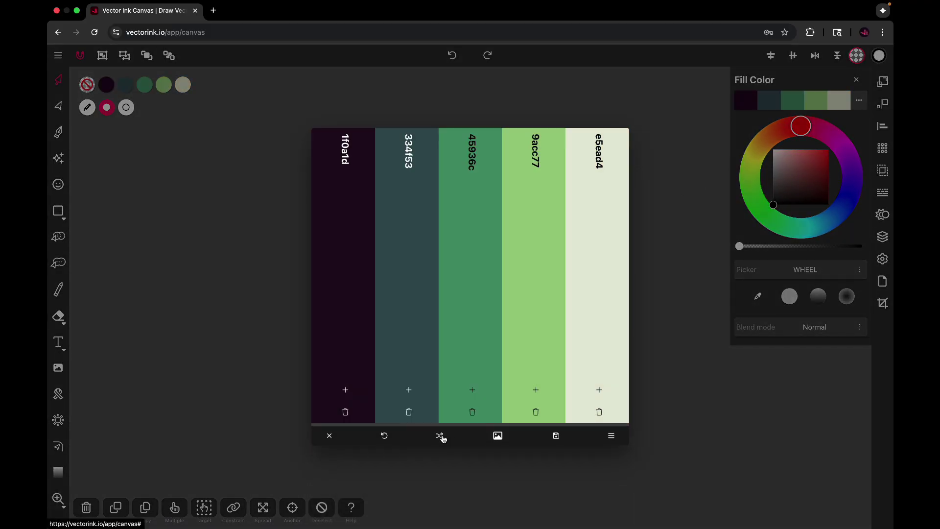
click(272, 269)
drag(595, 157, 398, 297)
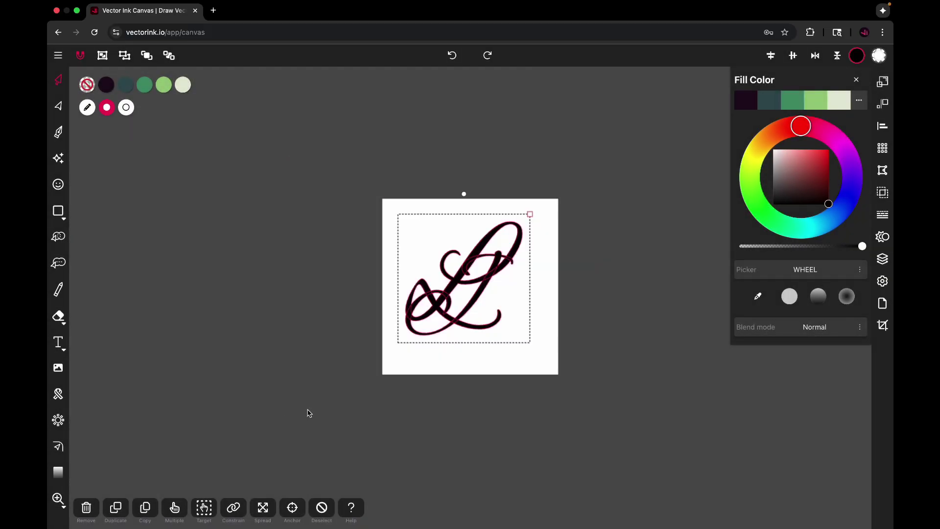
click(59, 263)
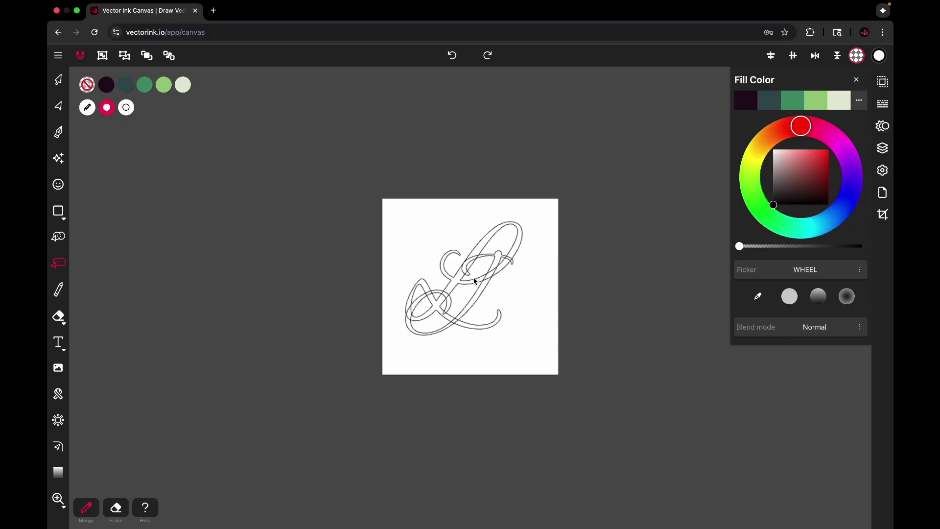
Step: Fill the L's upper loop, gap and swash with light green 9acc77, undoing the over-merged fill
scroll(474, 281, up, 5)
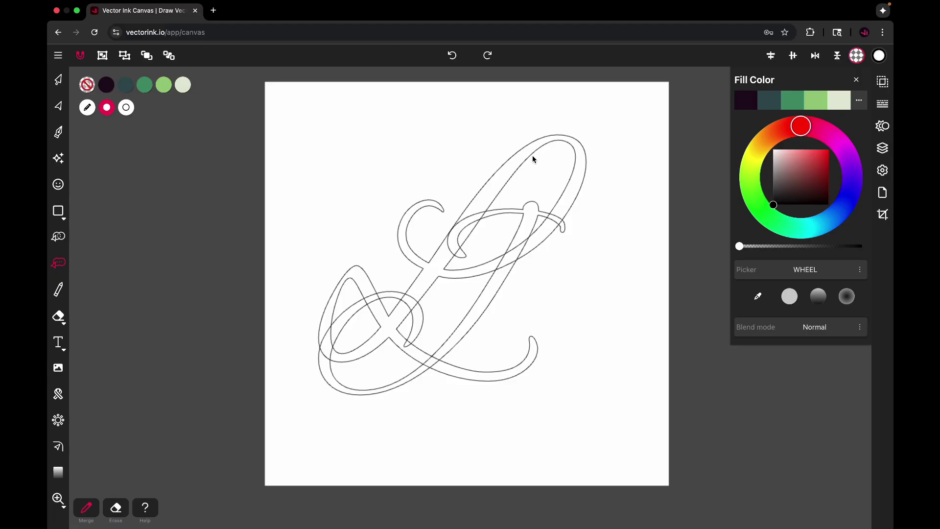
click(164, 87)
click(488, 197)
click(488, 196)
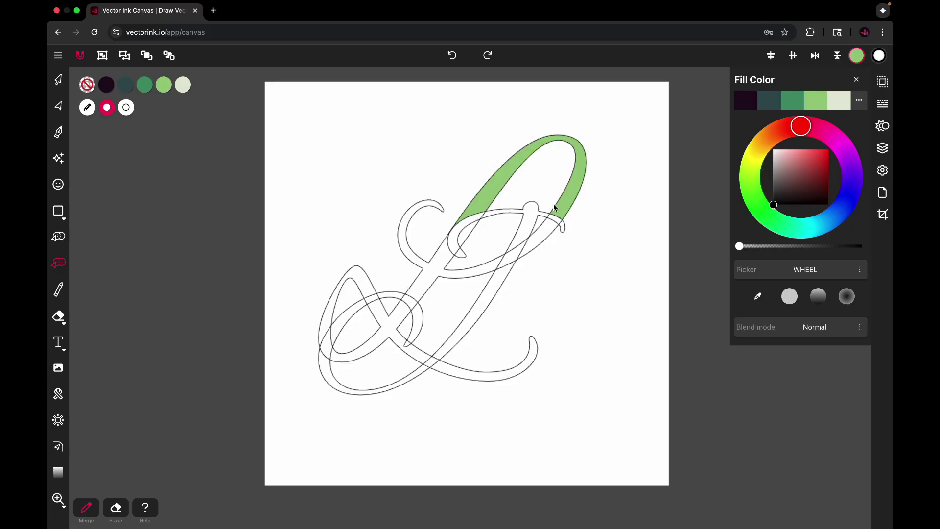
click(551, 232)
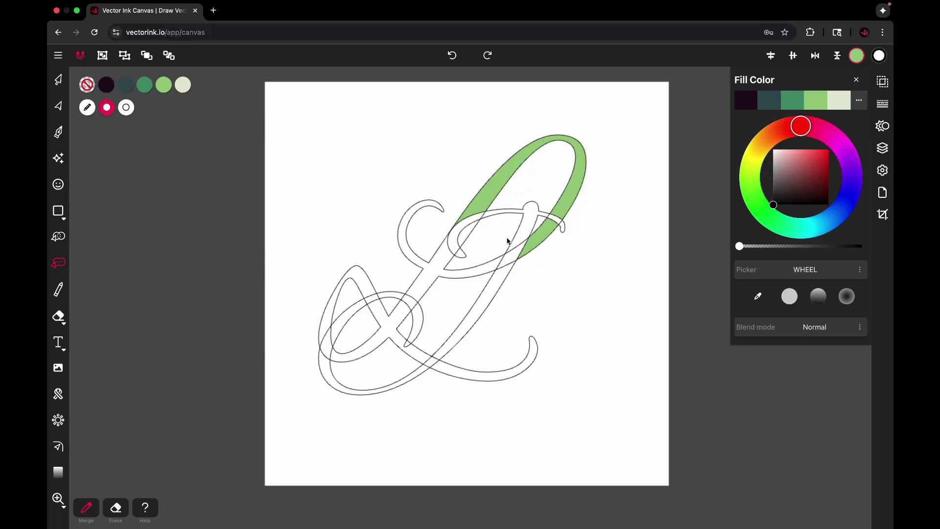
drag(528, 248, 499, 265)
click(456, 65)
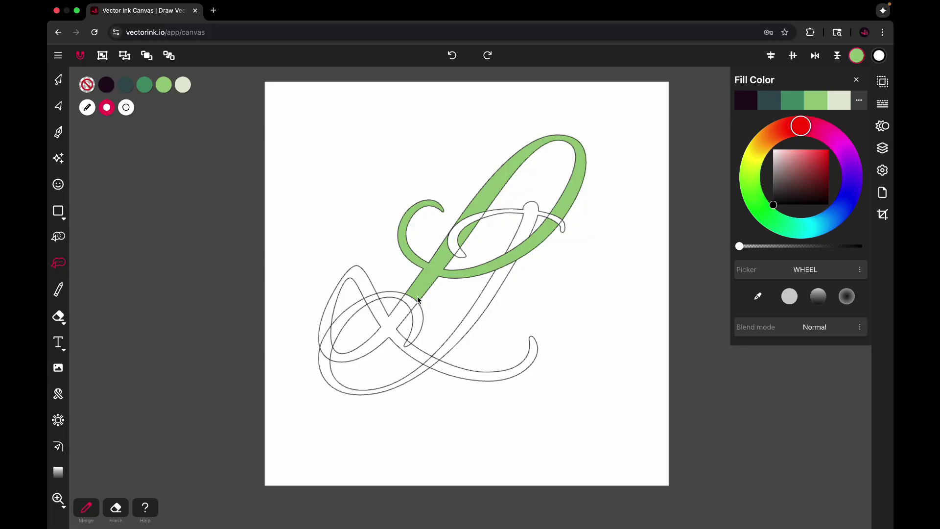
Step: Fill the L's crossing, lower stroke, left loop and bottom tail with light green
click(395, 321)
click(394, 323)
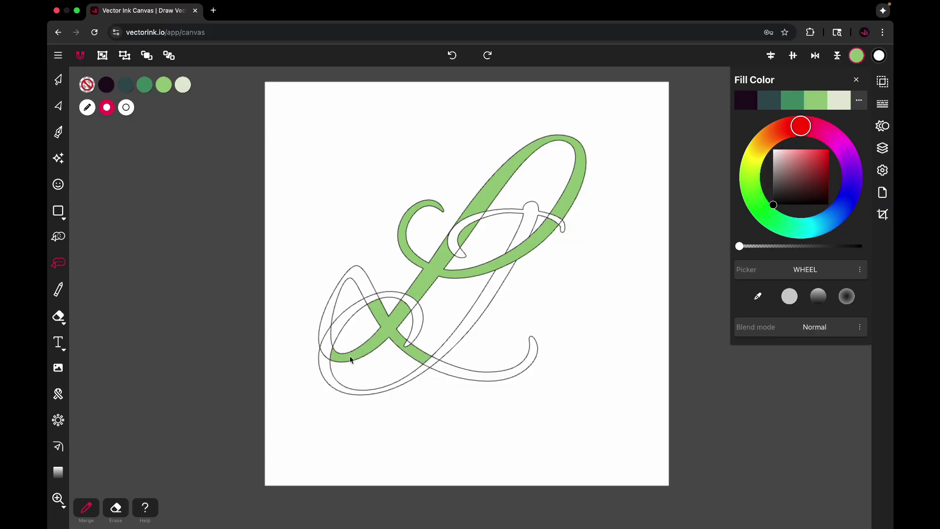
drag(337, 355, 322, 334)
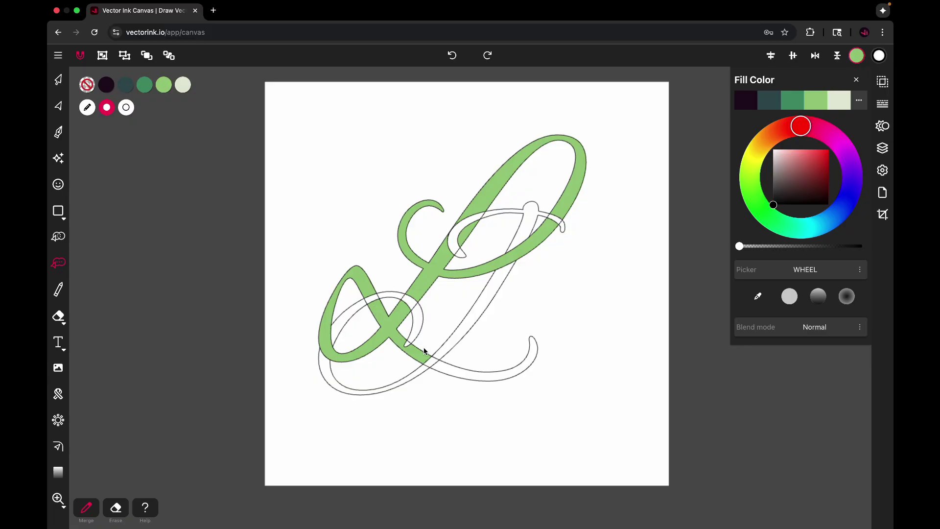
click(451, 372)
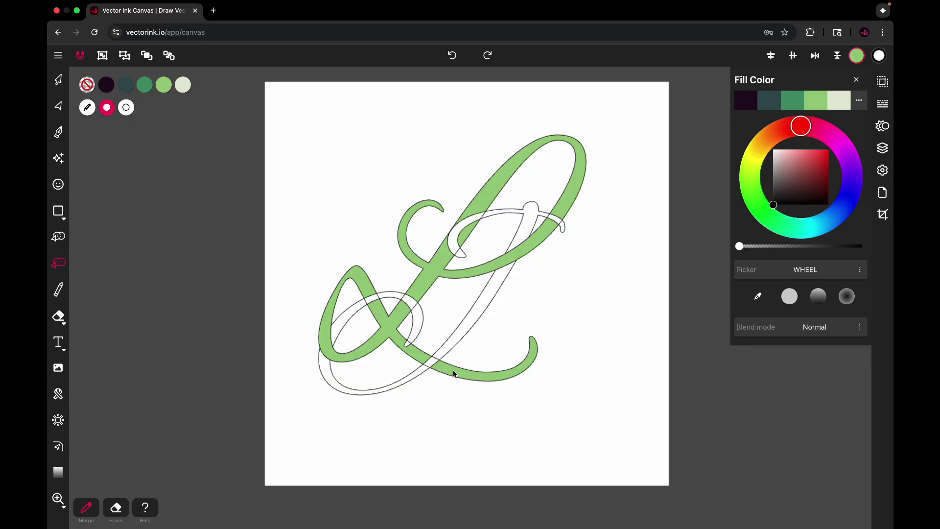
Step: Pick a dark swatch and fill the J's stem, crossbar and upper left loop
click(108, 87)
scroll(524, 220, up, 2)
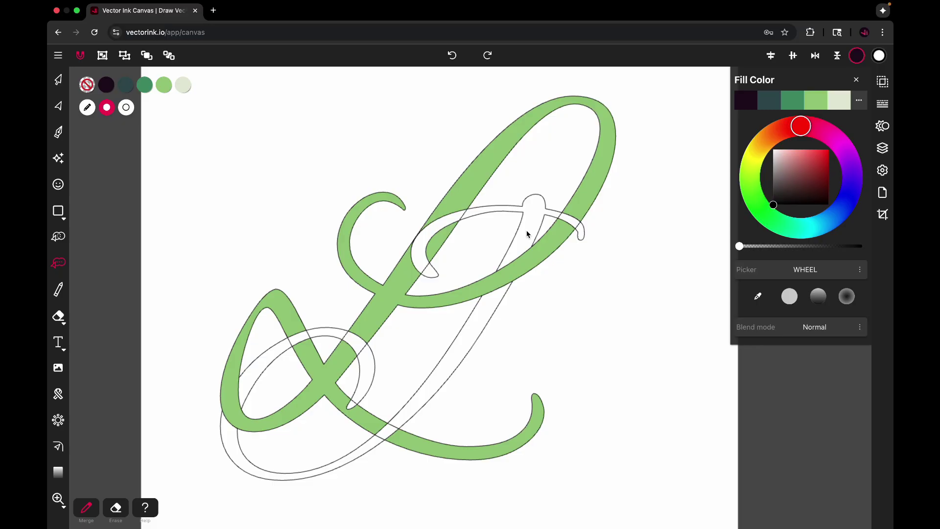
click(526, 234)
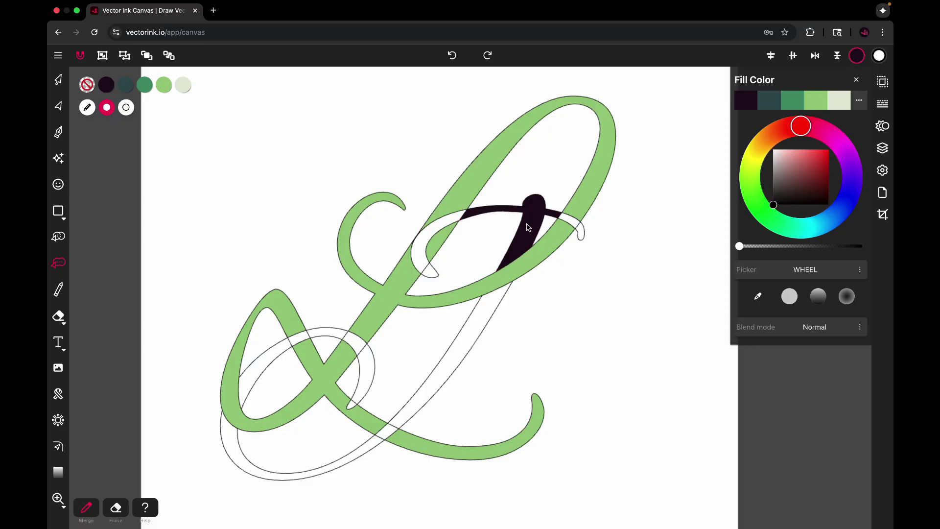
click(460, 217)
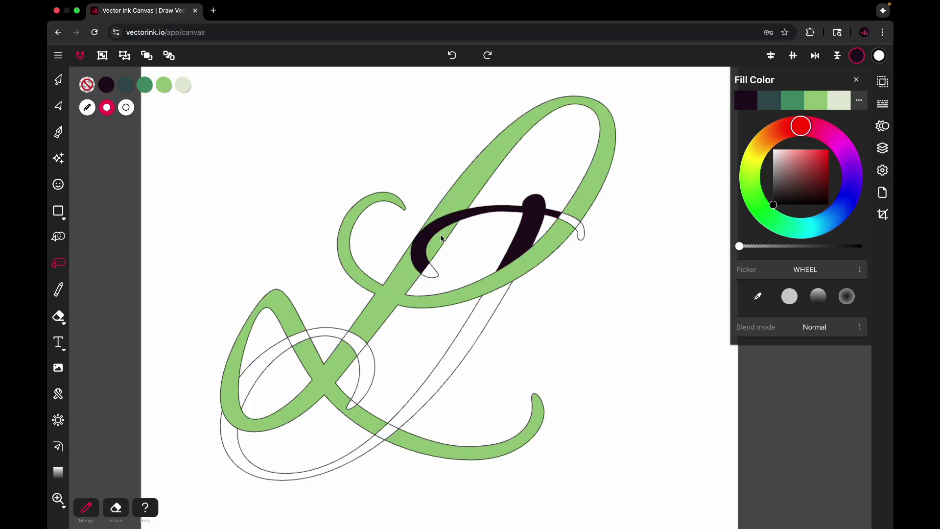
click(429, 272)
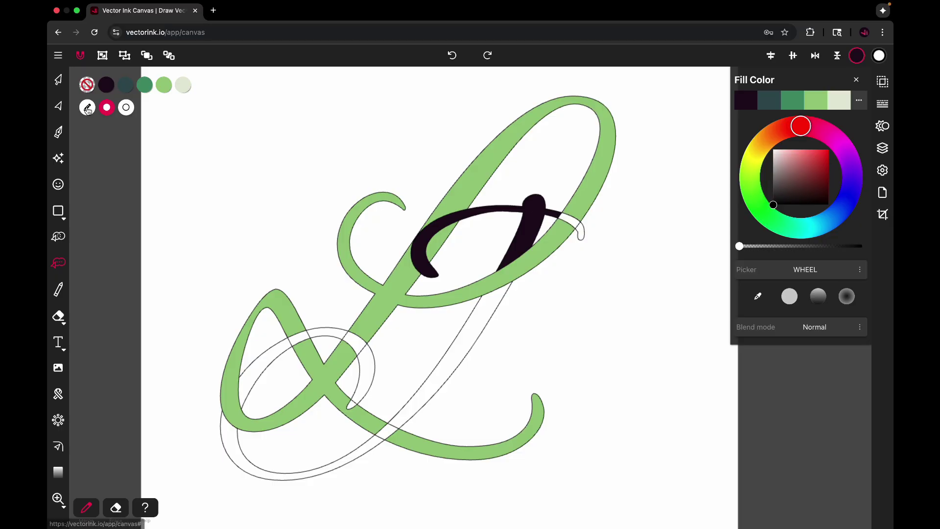
Step: Switch to the medium-green swatch and recolour the J's top shape and tip
click(144, 84)
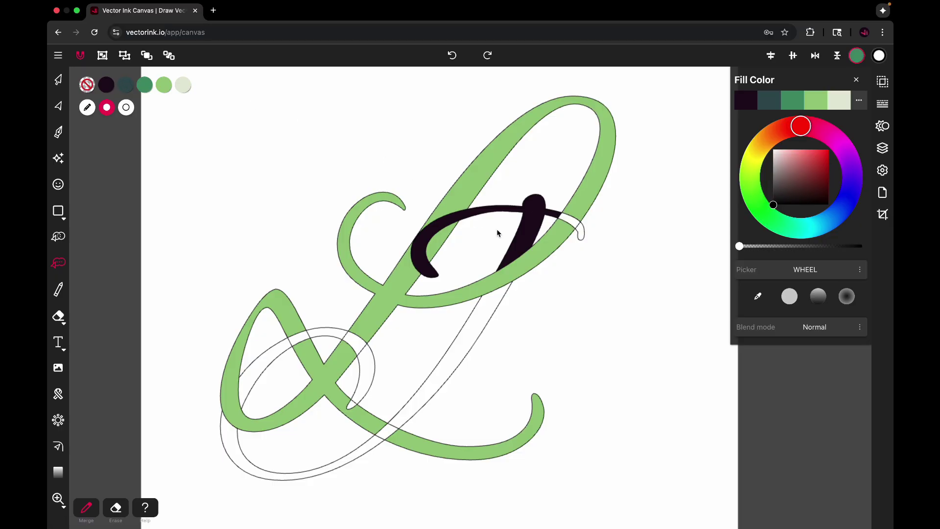
click(536, 220)
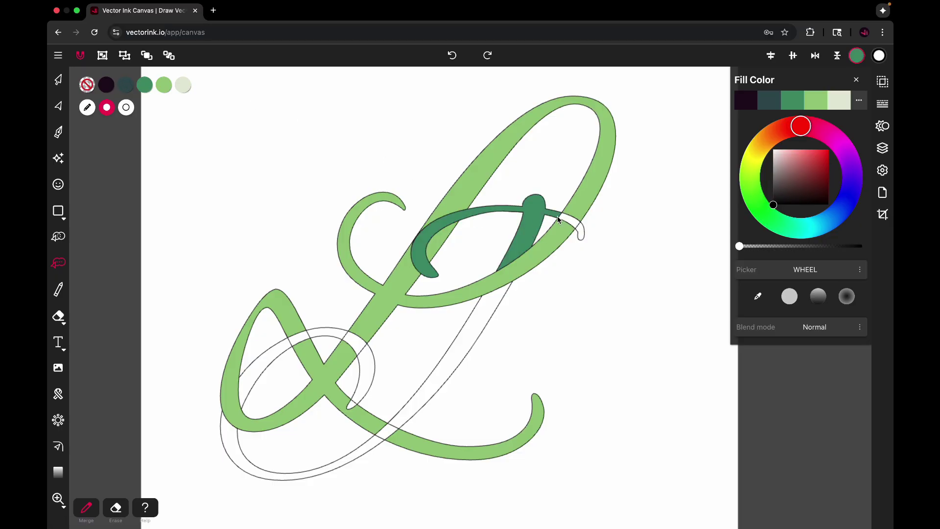
scroll(557, 216, up, 3)
click(569, 218)
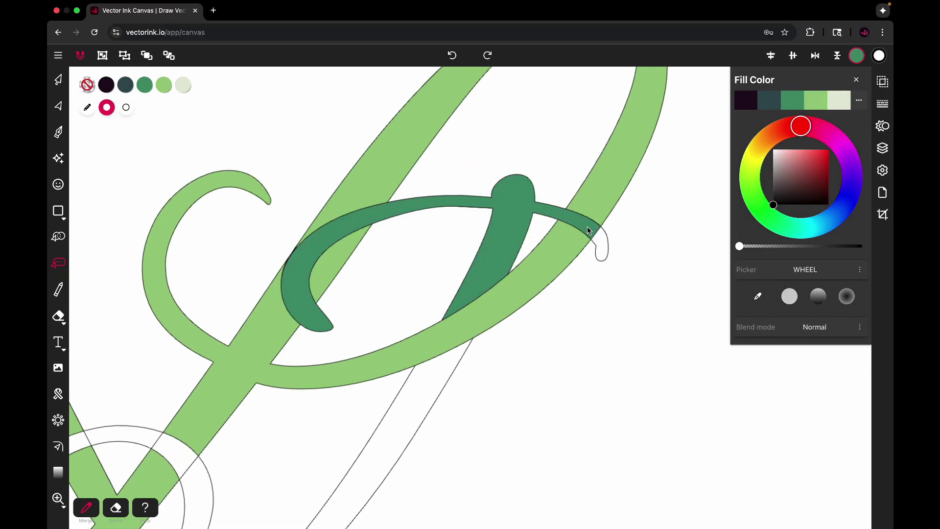
Step: Fill the J's top stroke, descending band, lower band and loop arc dark green, then fit the page
click(599, 237)
scroll(600, 237, down, 3)
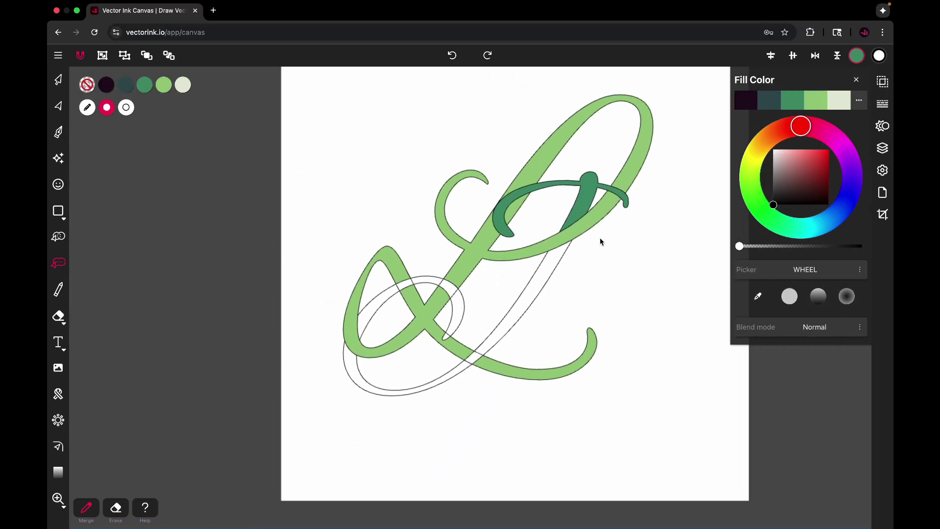
click(560, 255)
scroll(560, 257, up, 3)
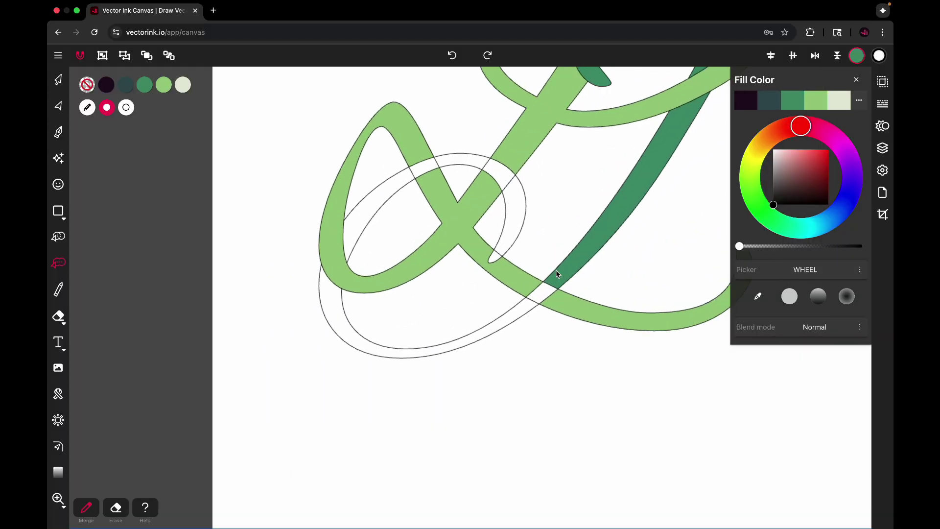
click(530, 300)
scroll(532, 303, up, 2)
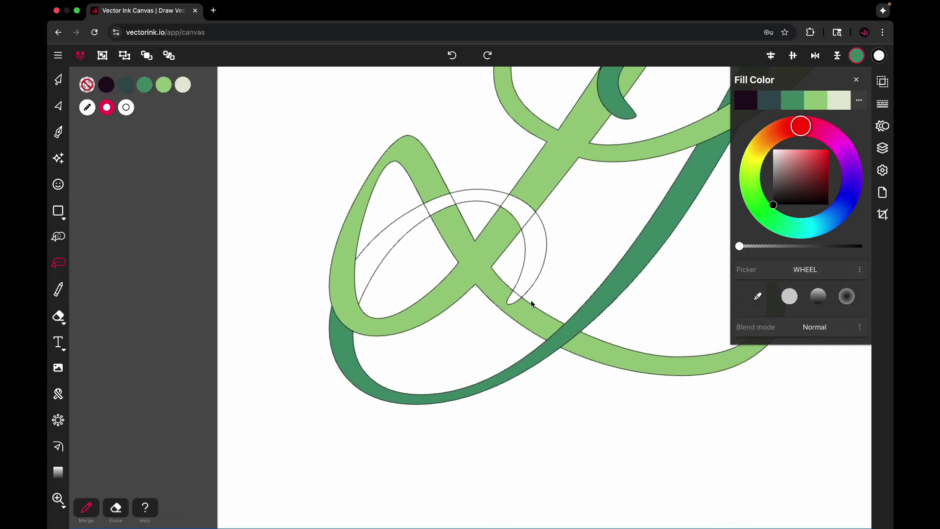
click(441, 210)
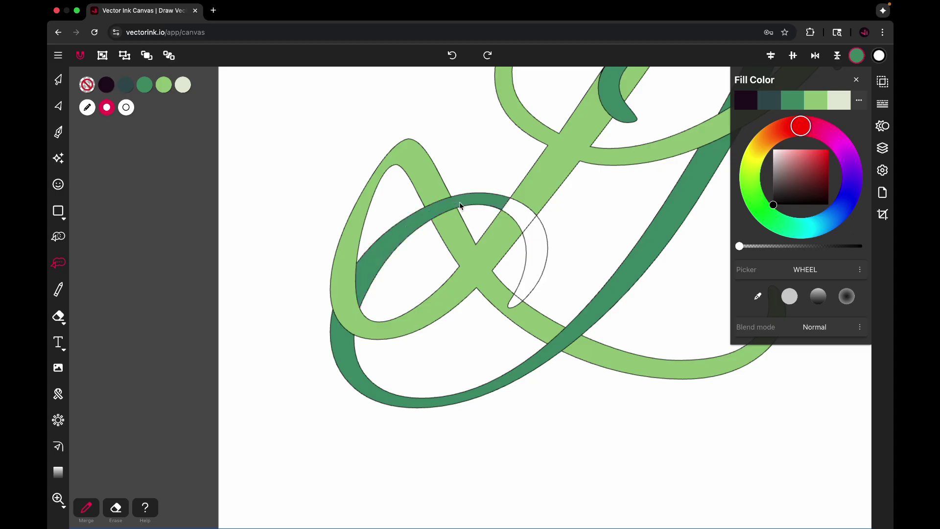
click(528, 231)
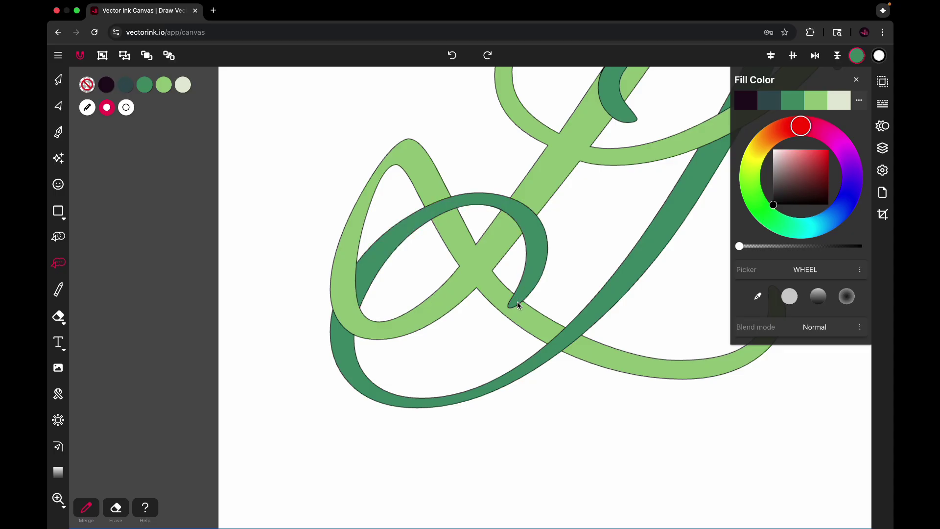
key(super+0)
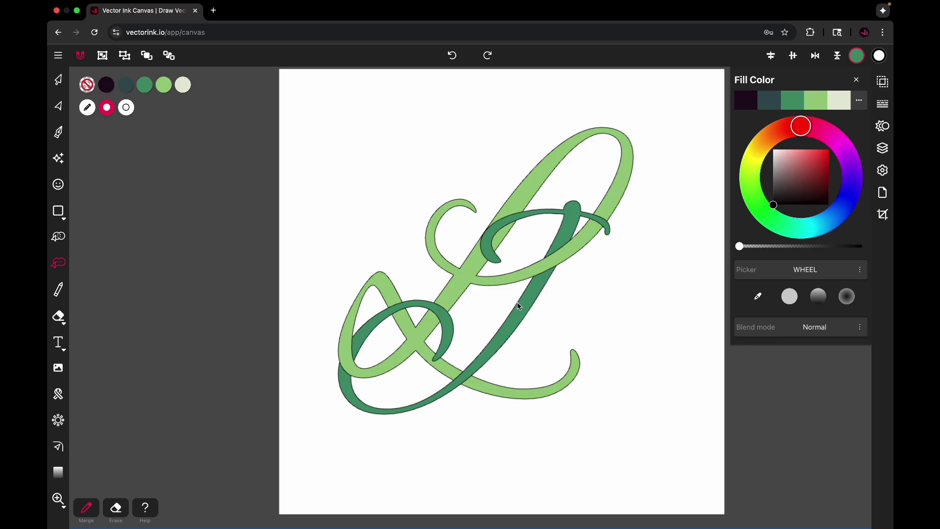
Step: Switch to the Selection tool and click empty canvas to leave the monogram unselected
click(58, 79)
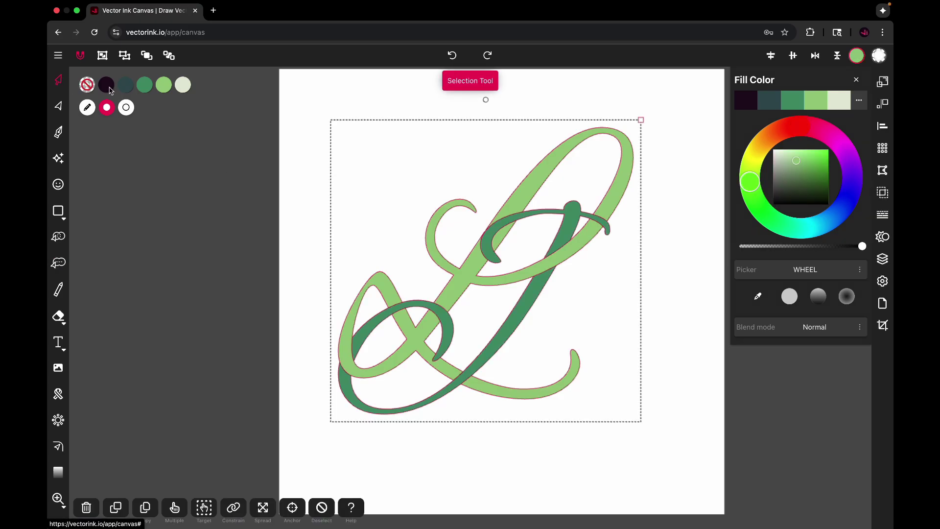
click(249, 164)
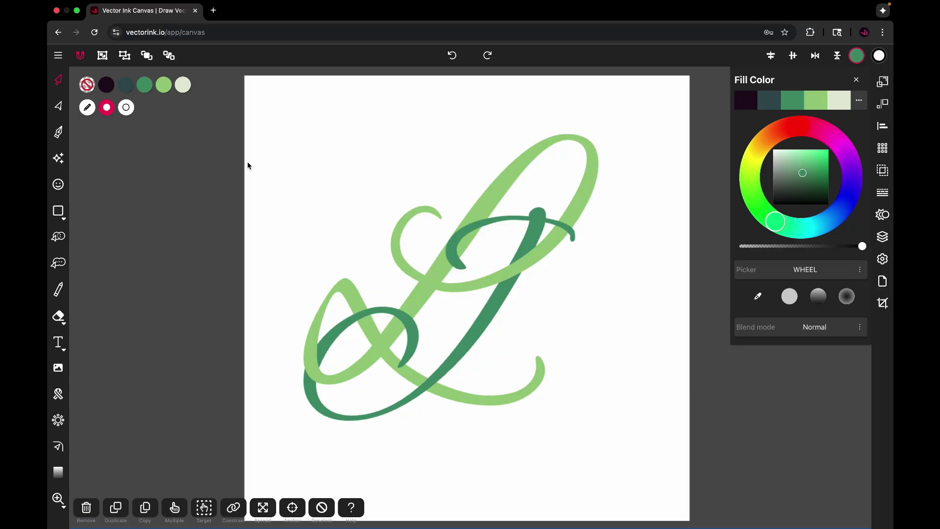
click(58, 55)
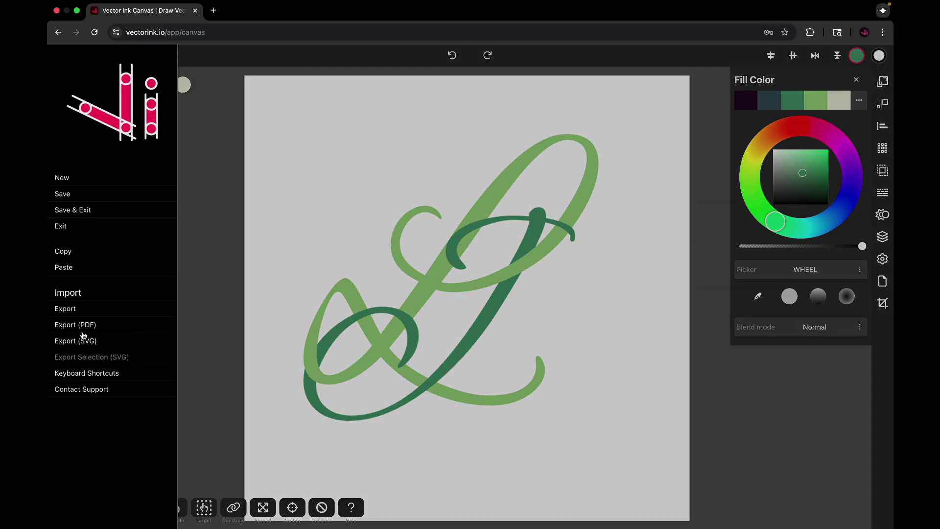
click(231, 281)
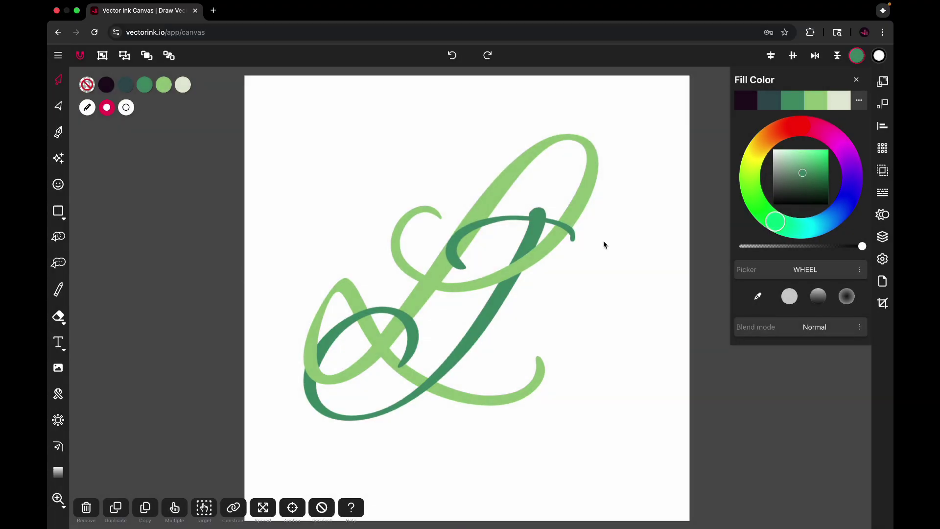